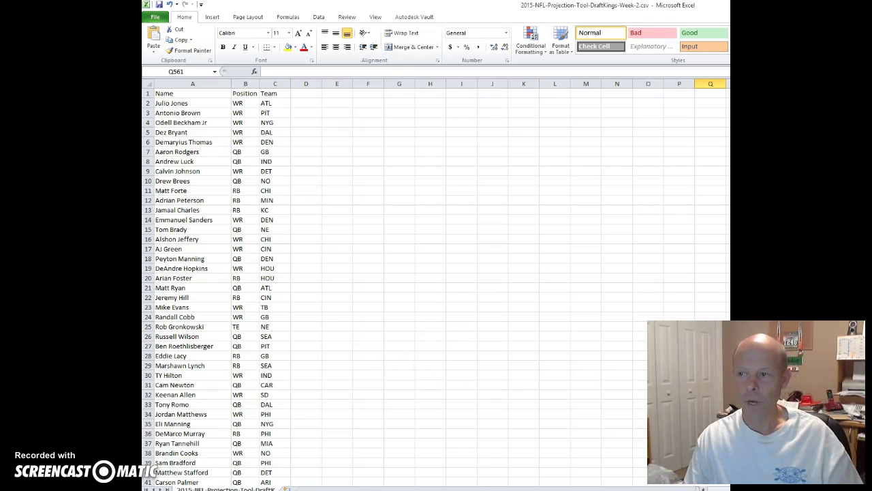
Turn on filtering for the Position column of the player list.
scroll(436, 286, "down", 20)
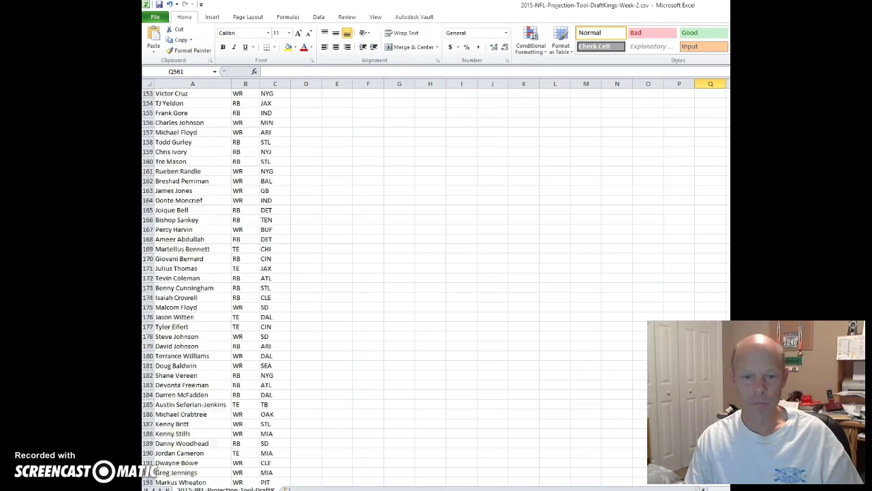
scroll(436, 286, "down", 20)
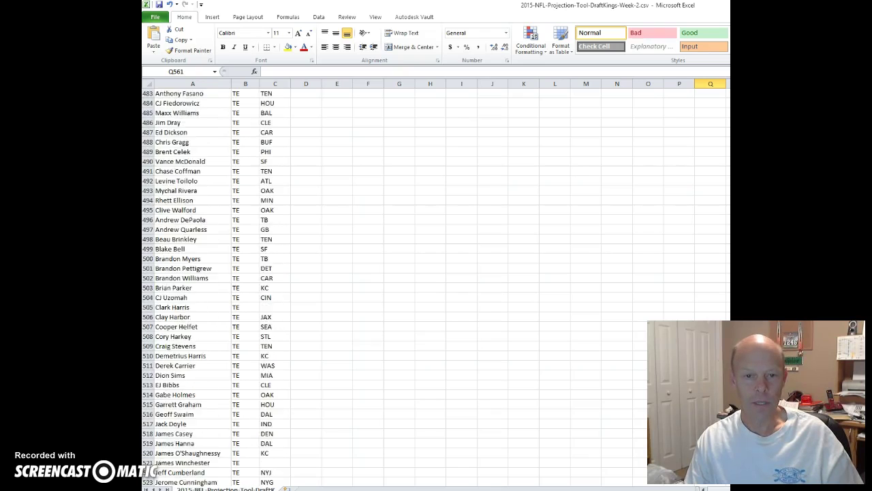
scroll(436, 286, "down", 5)
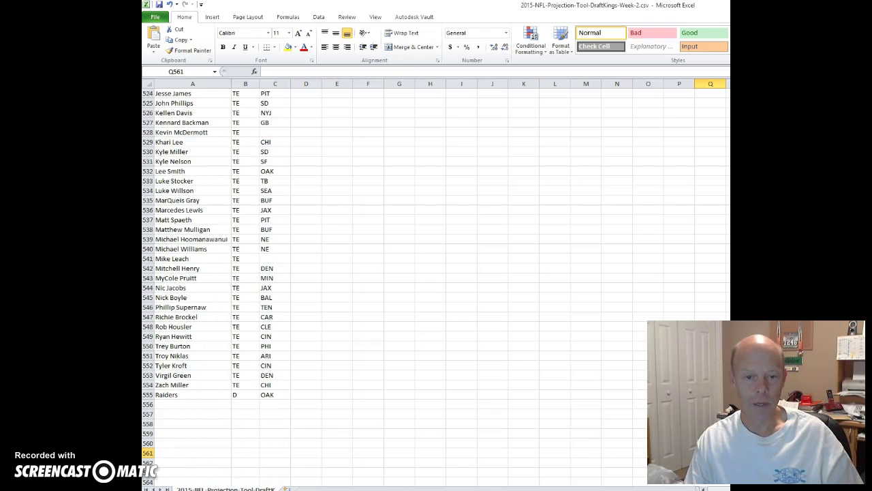
scroll(436, 286, "up", 20)
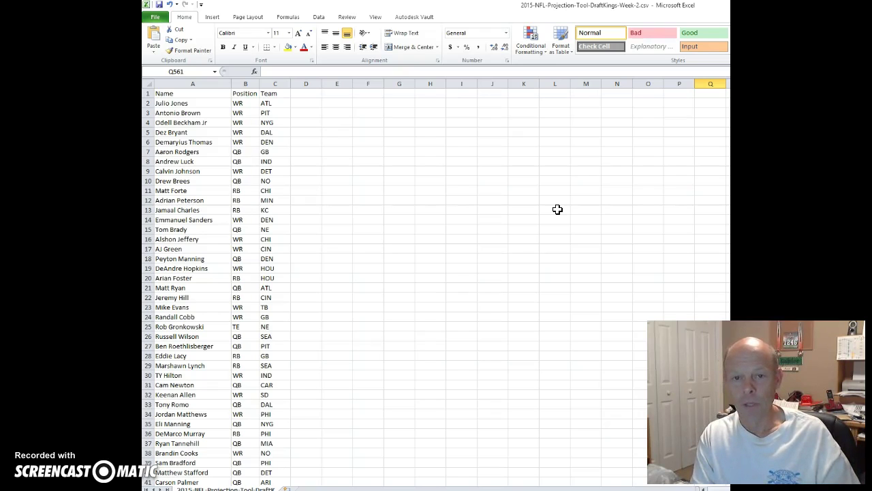
left_click(496, 209)
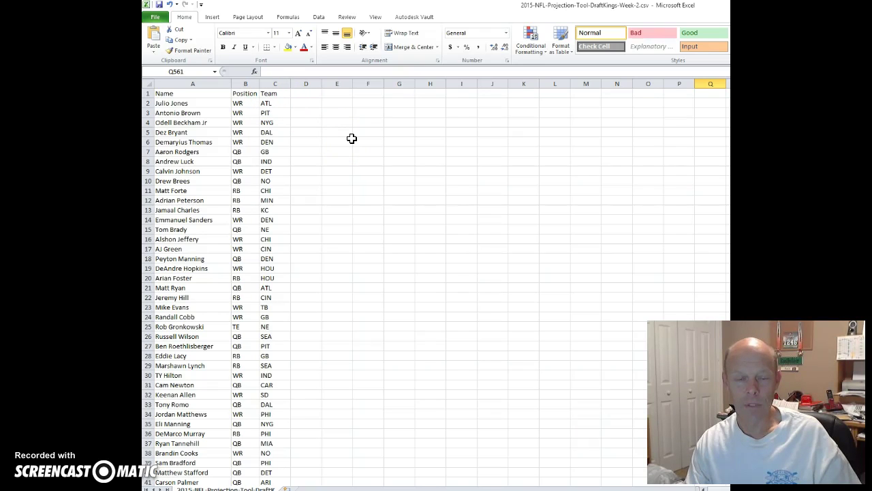
left_click(241, 81)
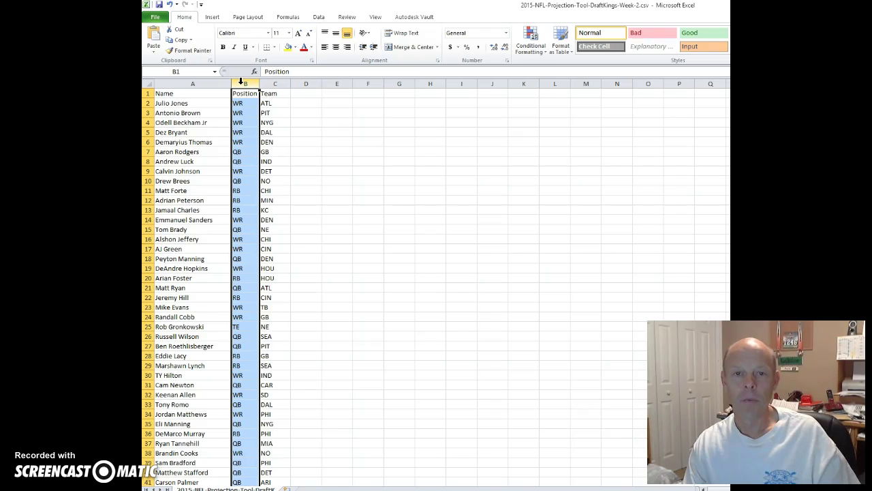
left_click(318, 17)
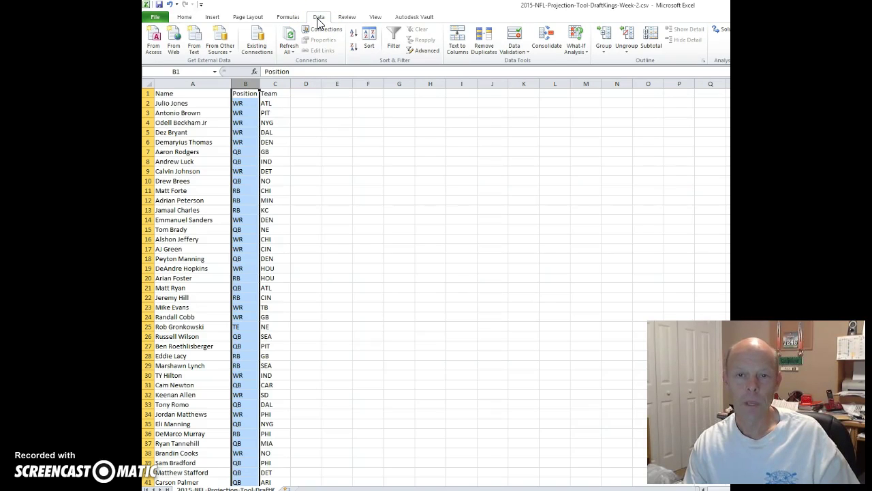
left_click(393, 35)
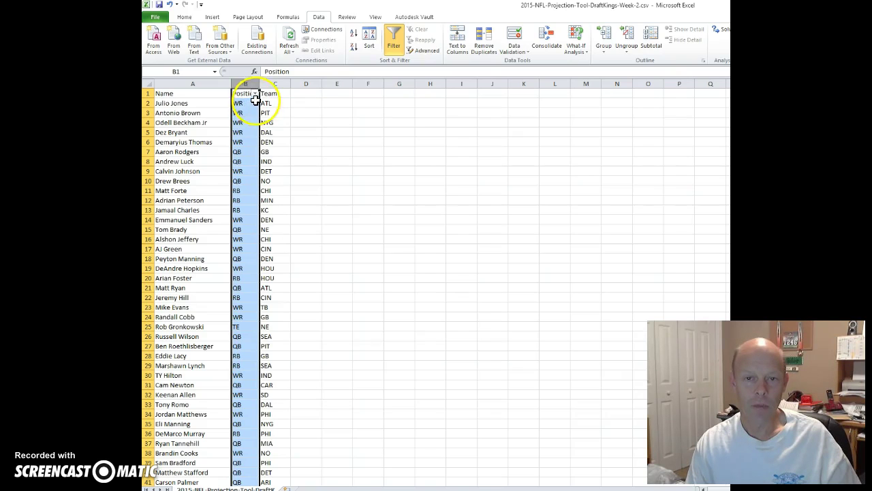
Filter the Position column to show only QB players and look through the filtered list.
left_click(255, 94)
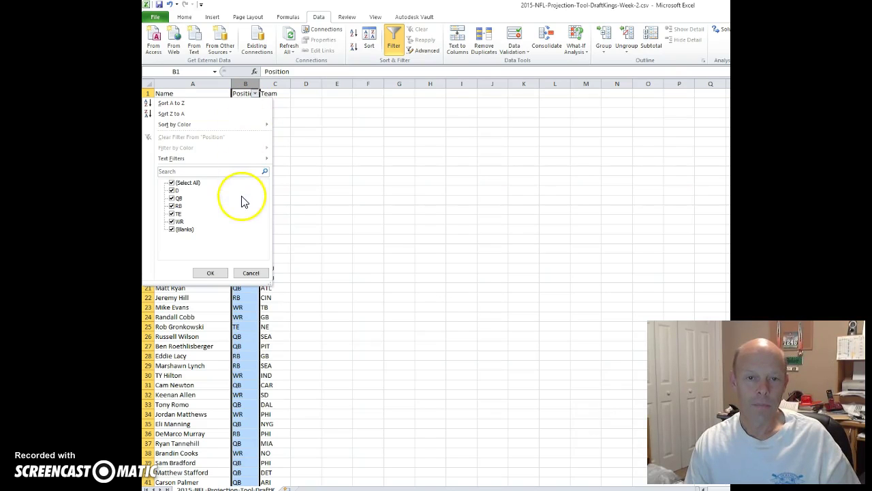
left_click(172, 184)
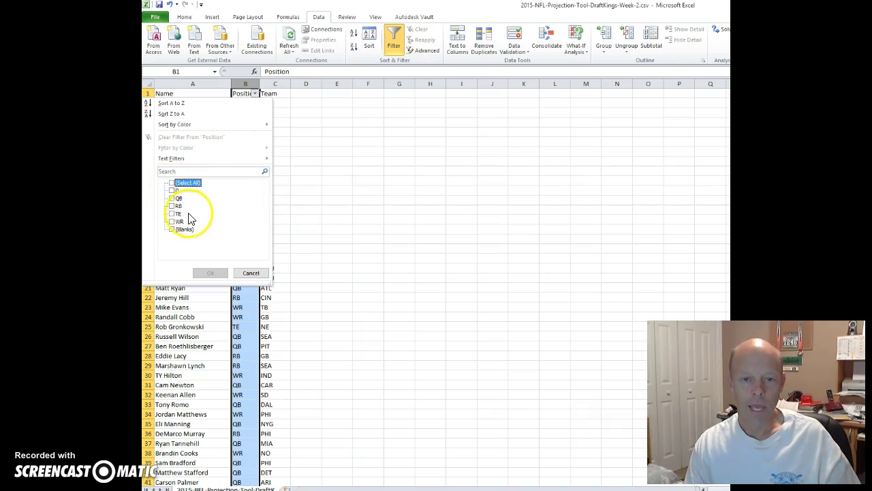
left_click(172, 199)
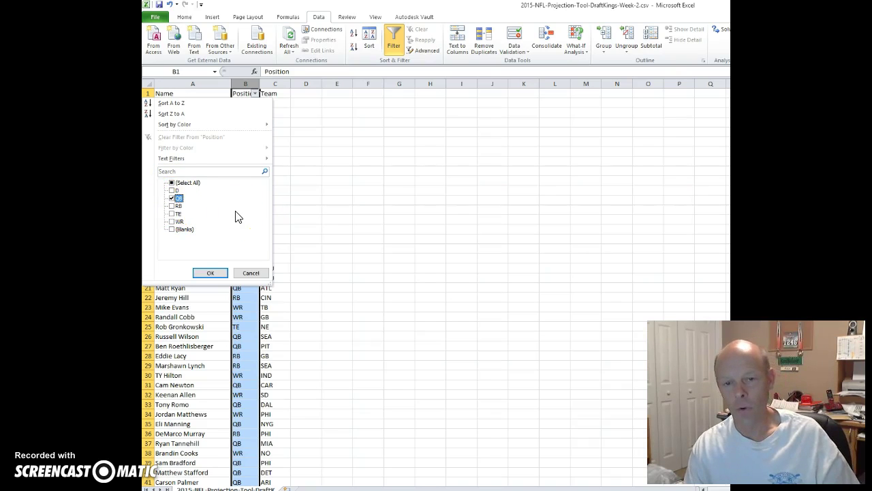
left_click(201, 207)
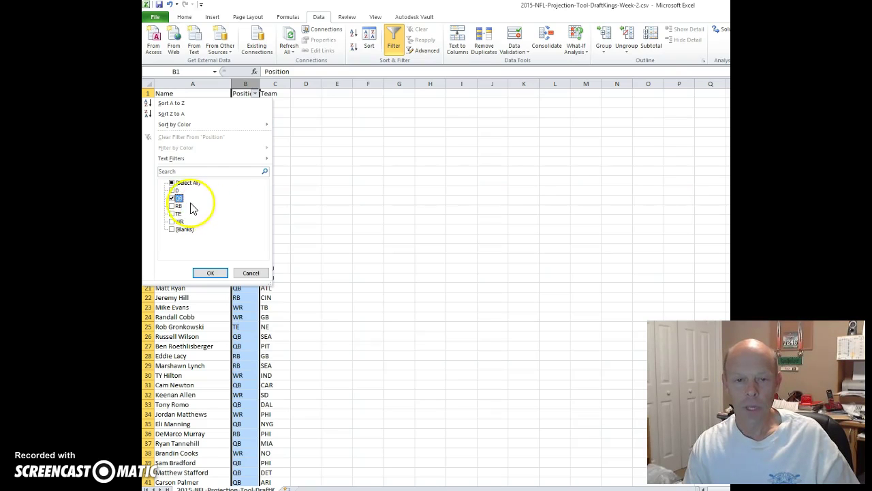
left_click(208, 273)
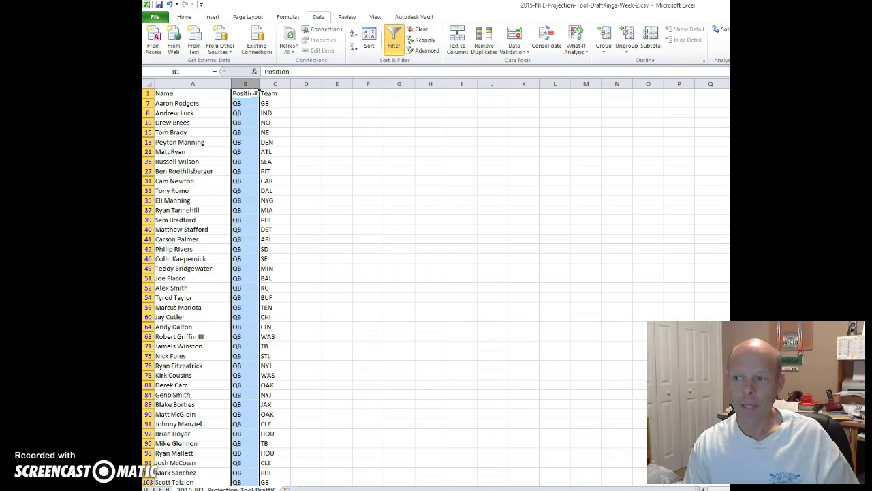
scroll(436, 282, "down", 12)
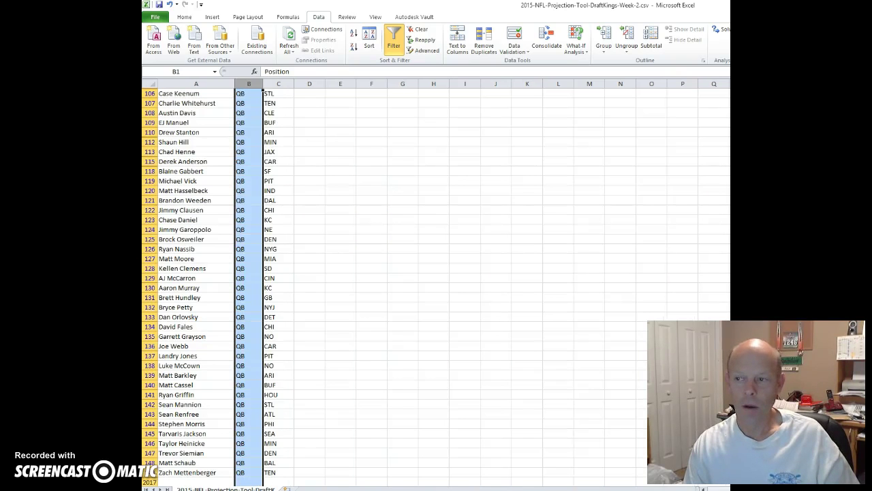
scroll(257, 92, "up", 12)
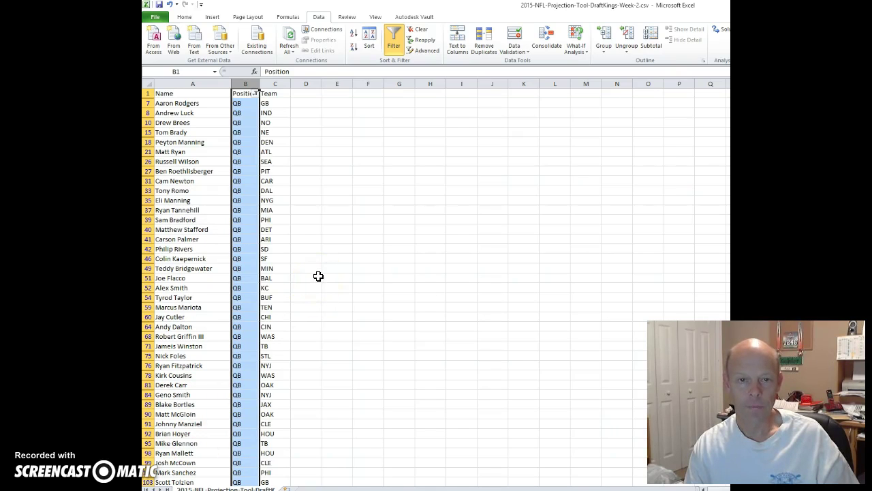
Clear the filter from the Position column and turn its filtering off.
left_click(257, 94)
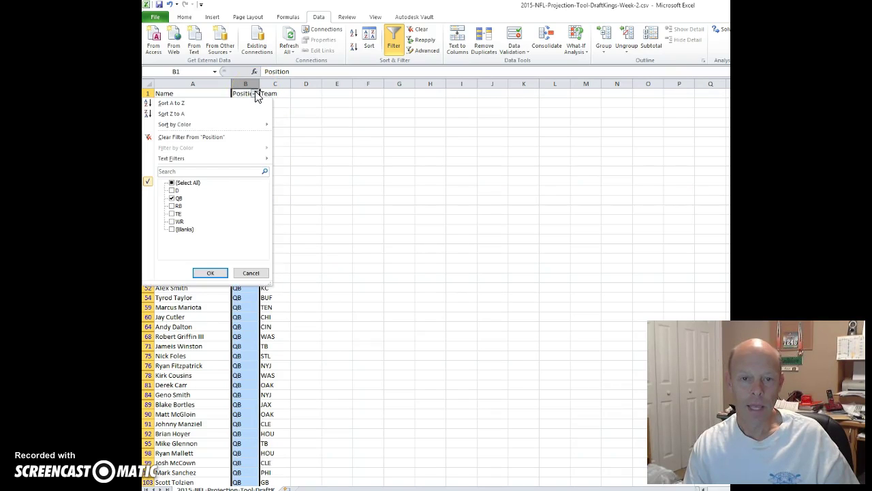
left_click(173, 184)
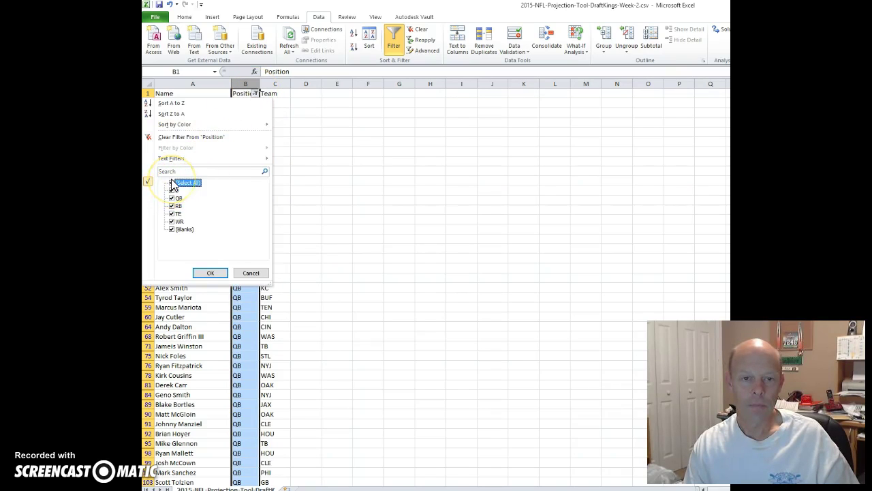
left_click(174, 183)
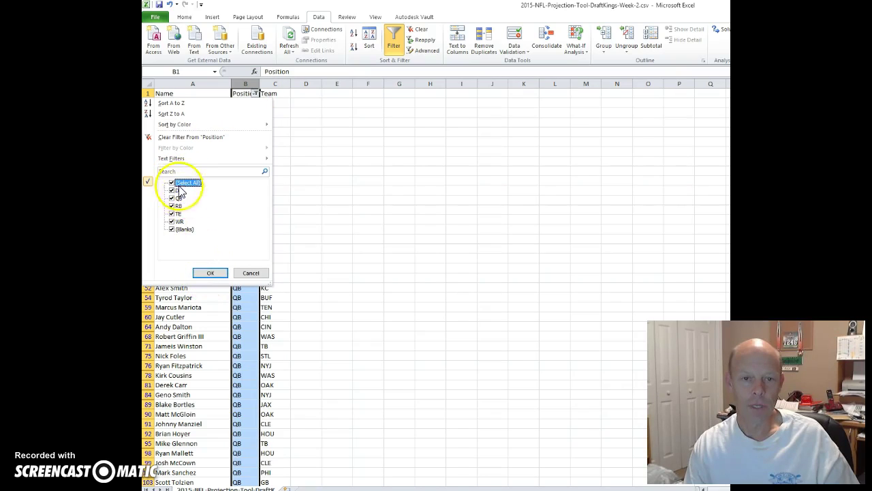
left_click(175, 137)
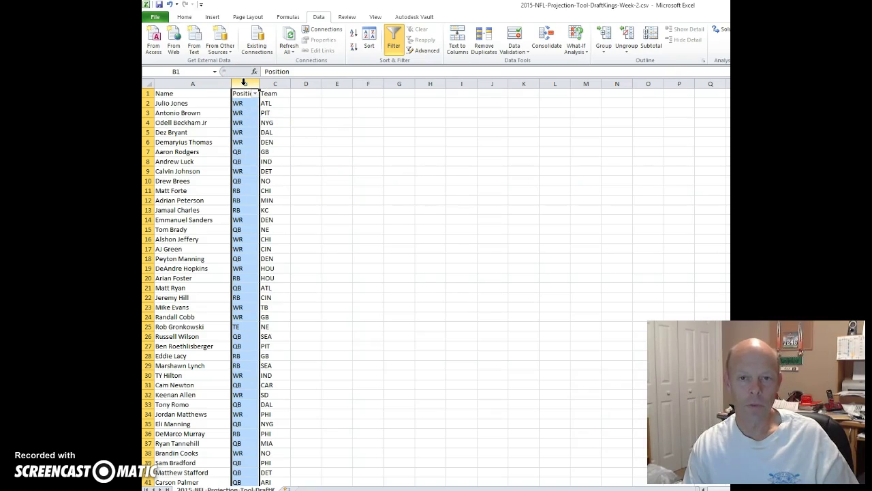
left_click(393, 42)
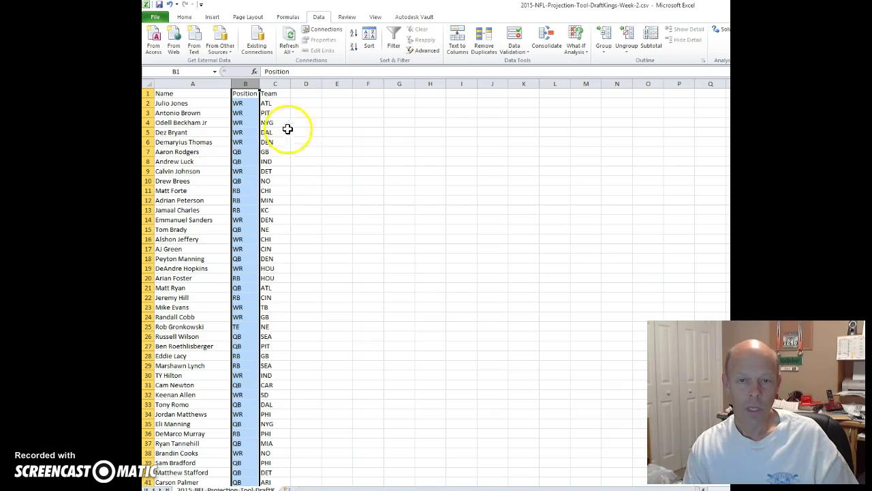
Turn on filtering for the Team column and show only players from PHI.
left_click(272, 84)
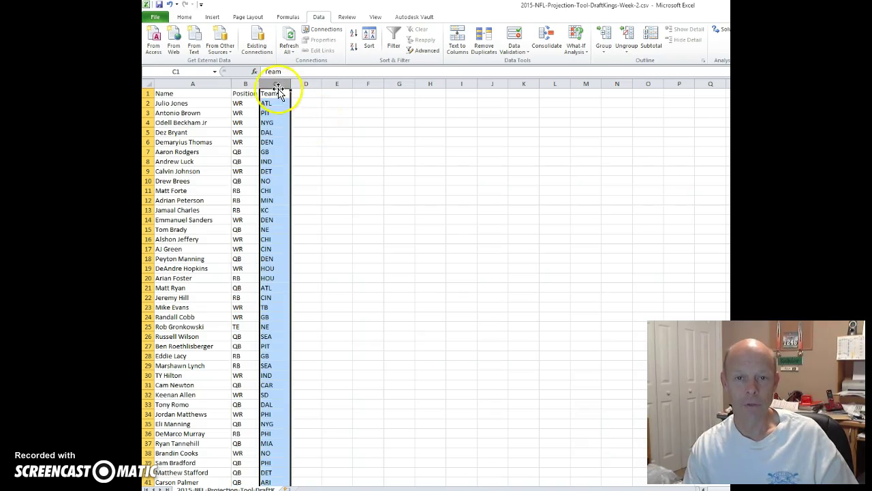
left_click(392, 47)
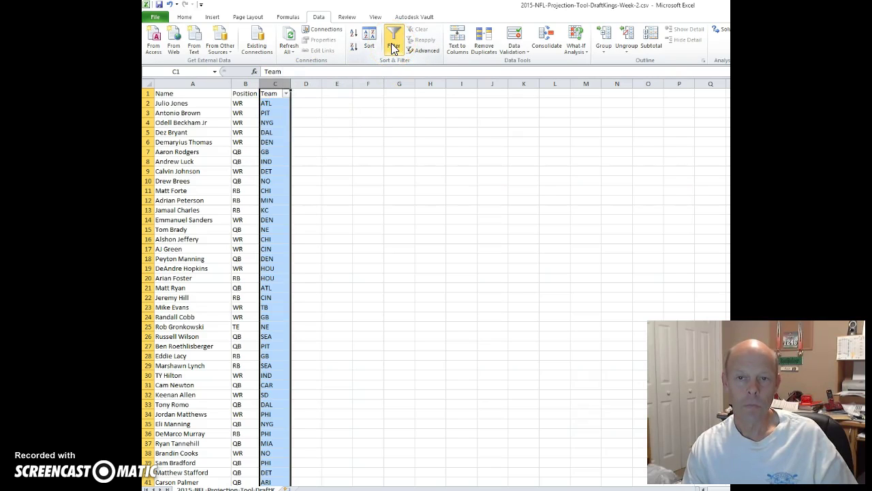
left_click(287, 95)
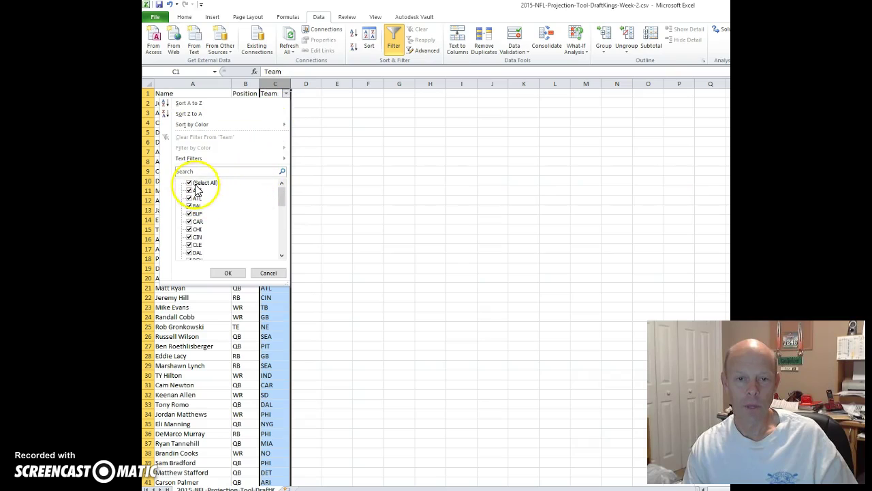
left_click(190, 183)
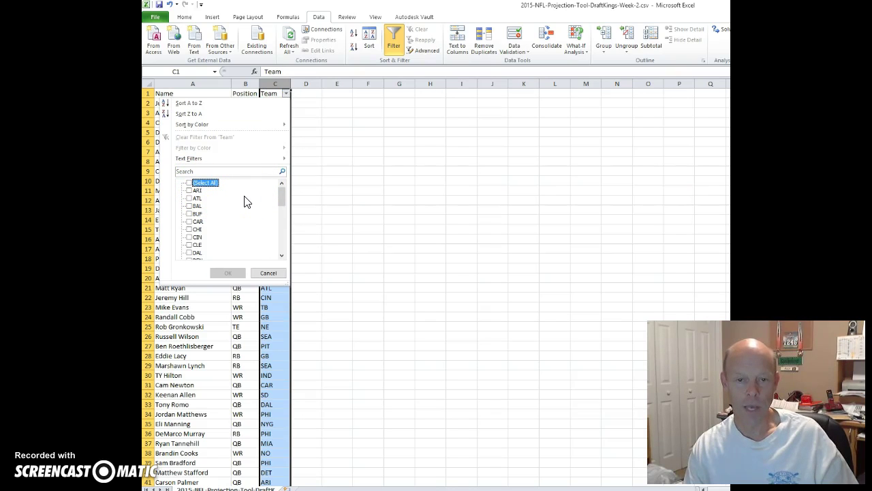
left_click(282, 197)
left_click_drag(282, 196, 283, 202)
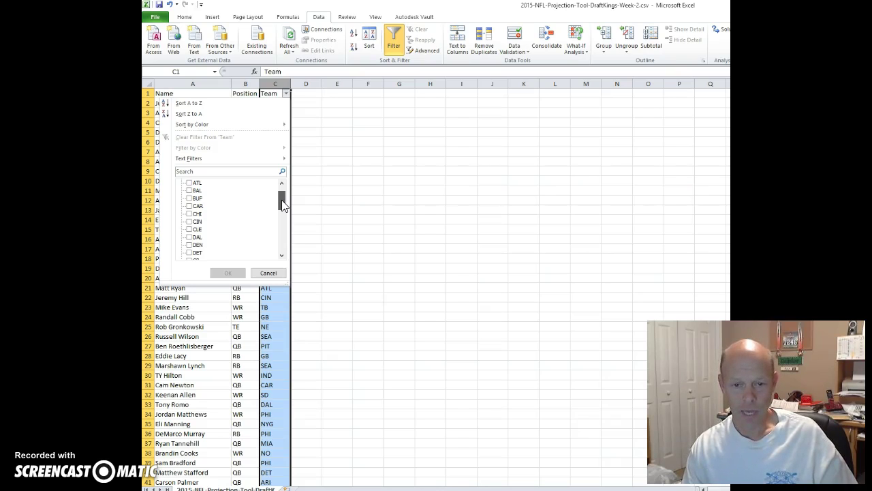
left_click(283, 206)
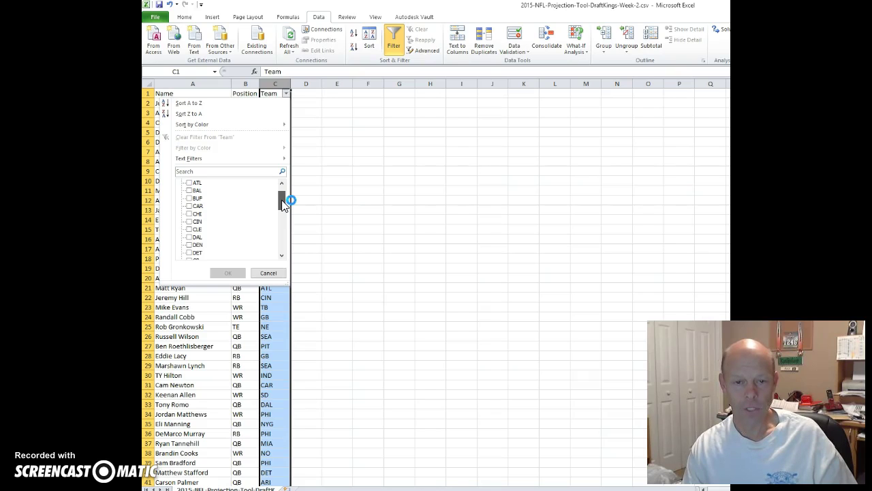
left_click(283, 202)
left_click_drag(283, 199, 278, 238)
left_click(193, 206)
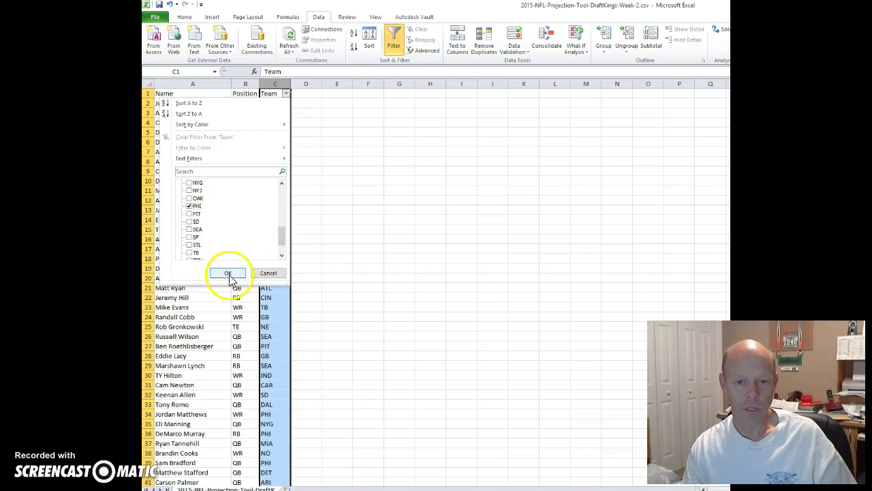
left_click(229, 274)
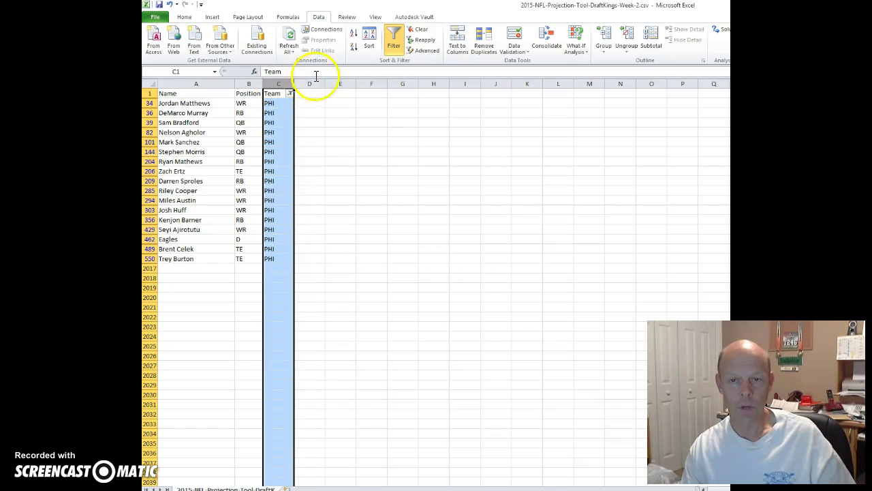
Remove the PHI filter to restore the full list, and turn filtering on again for the Team column.
left_click(393, 43)
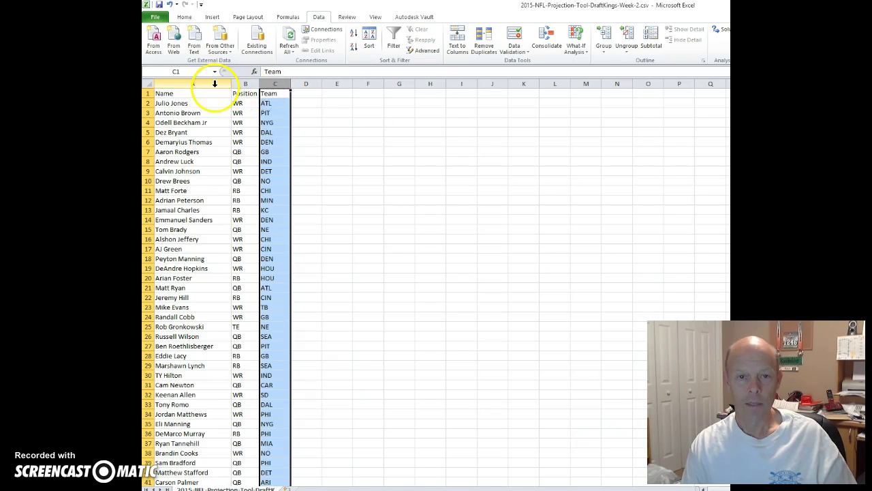
left_click(216, 83)
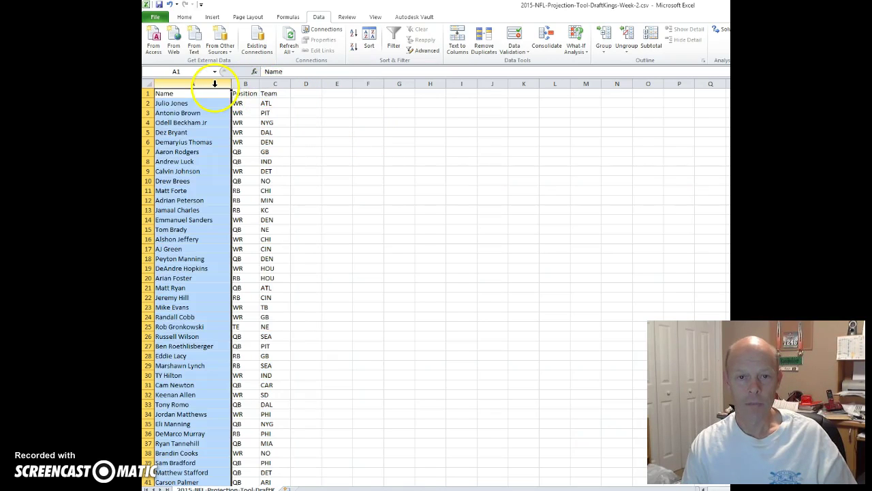
left_click(274, 83)
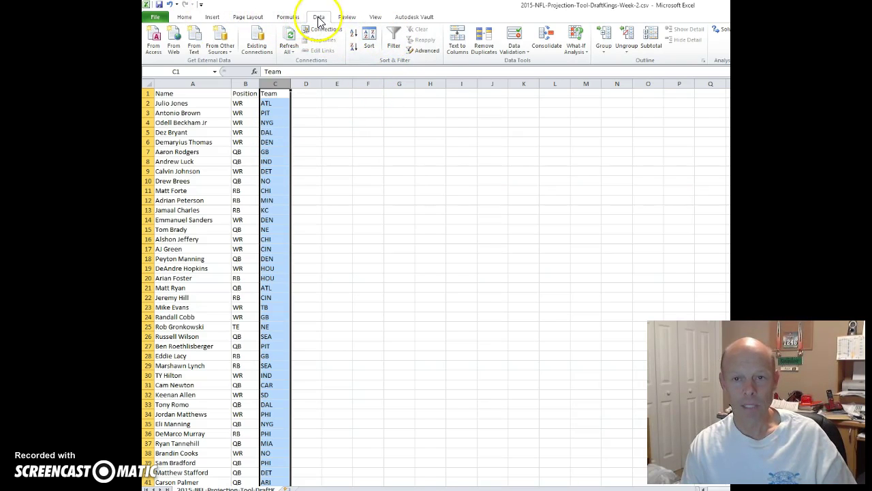
left_click(190, 19)
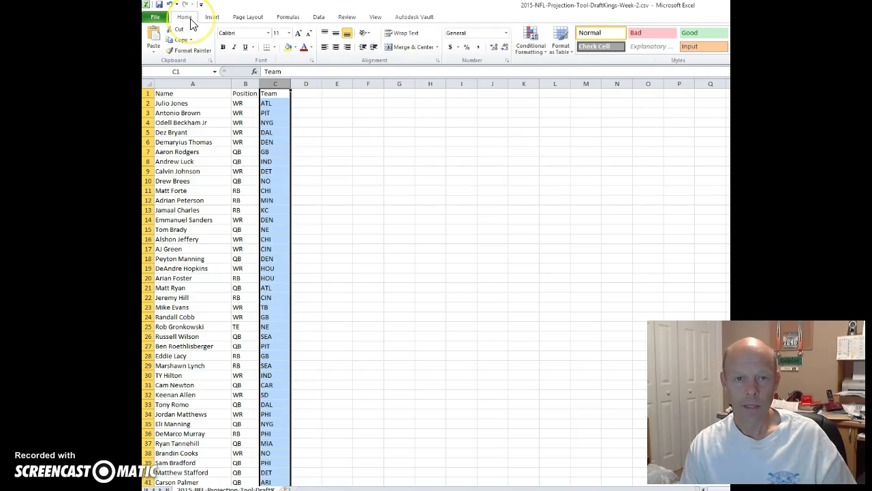
left_click(318, 19)
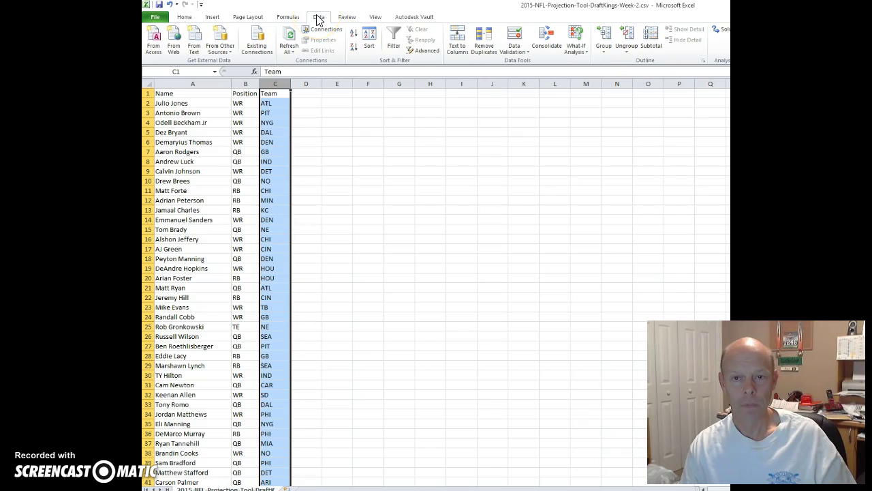
left_click(393, 40)
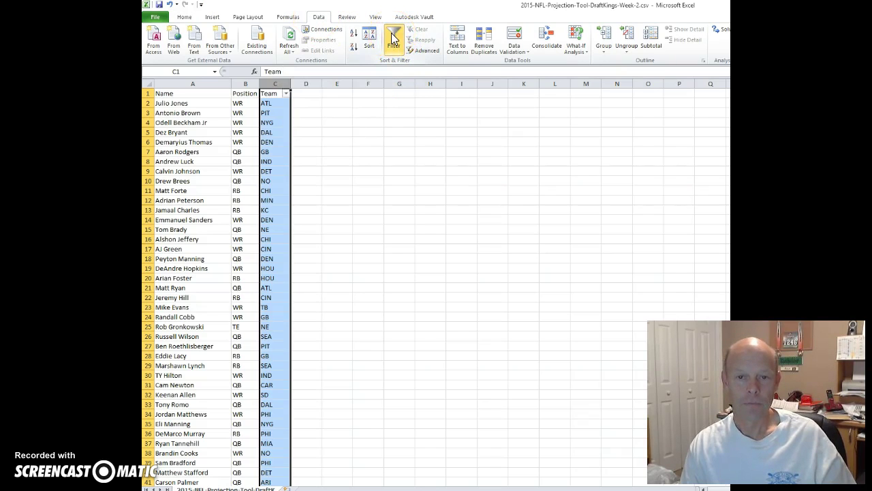
Filter the Team column to show only players from CAR.
left_click(287, 94)
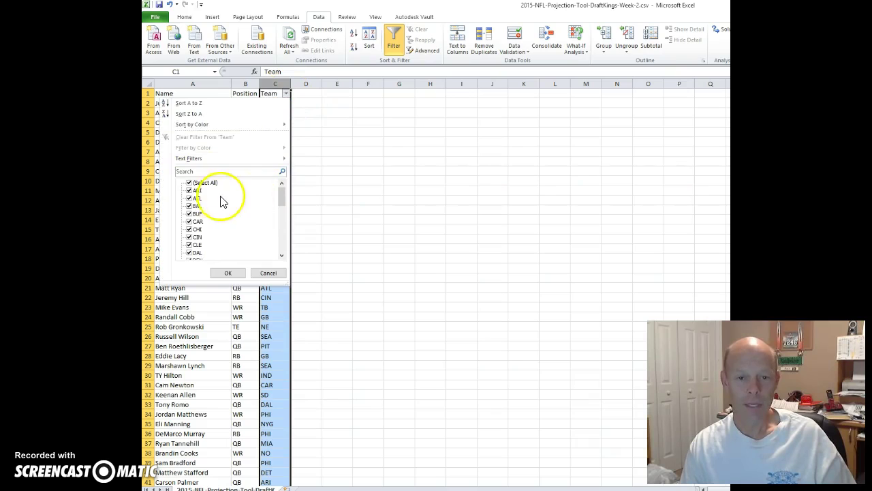
left_click(193, 186)
left_click(191, 185)
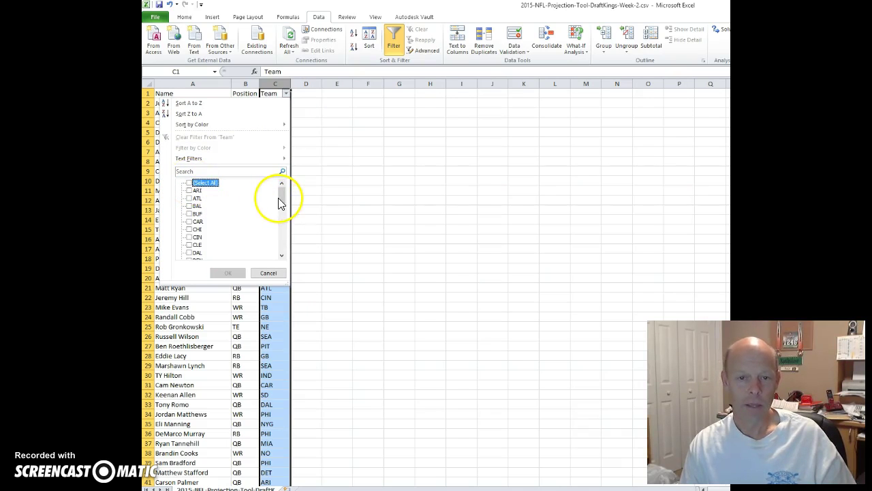
scroll(280, 199, "down", 1)
mouse_move(284, 208)
left_mouse_down()
mouse_move(280, 247)
mouse_move(272, 203)
left_mouse_up()
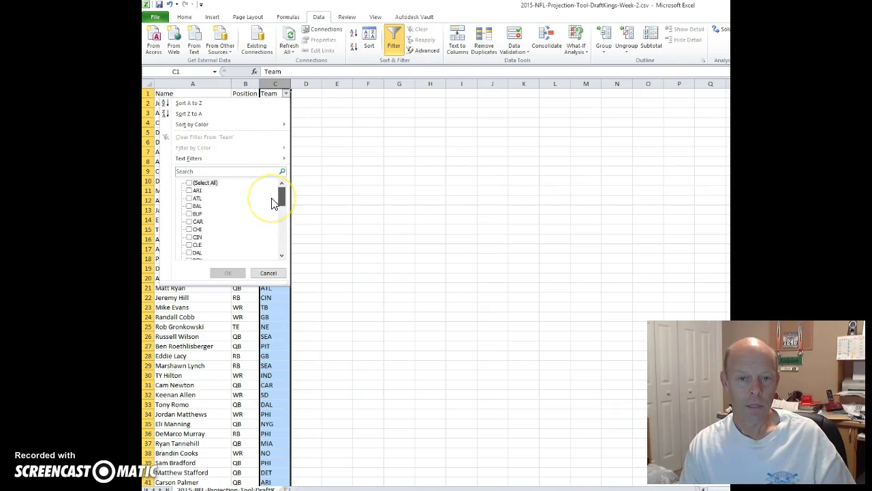
left_click(193, 222)
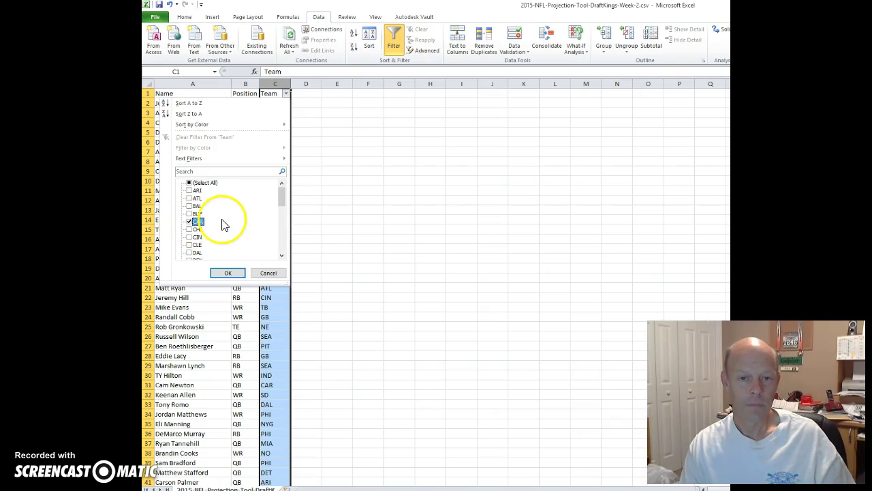
left_click(228, 274)
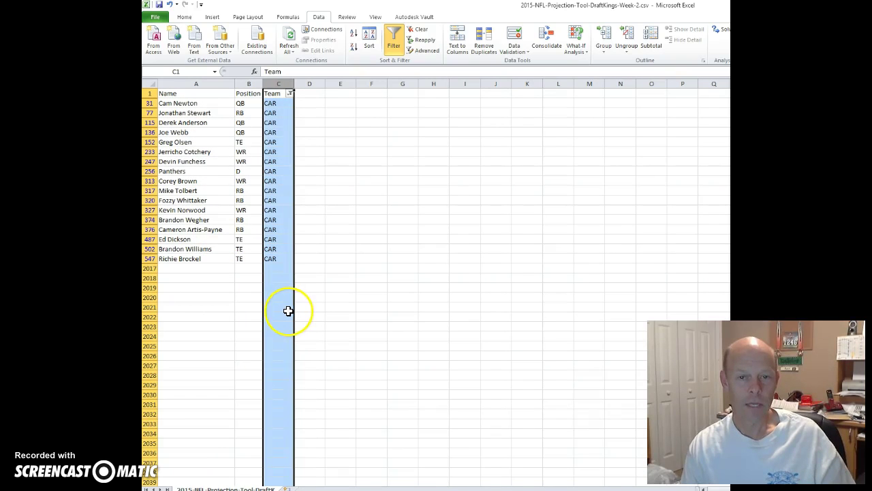